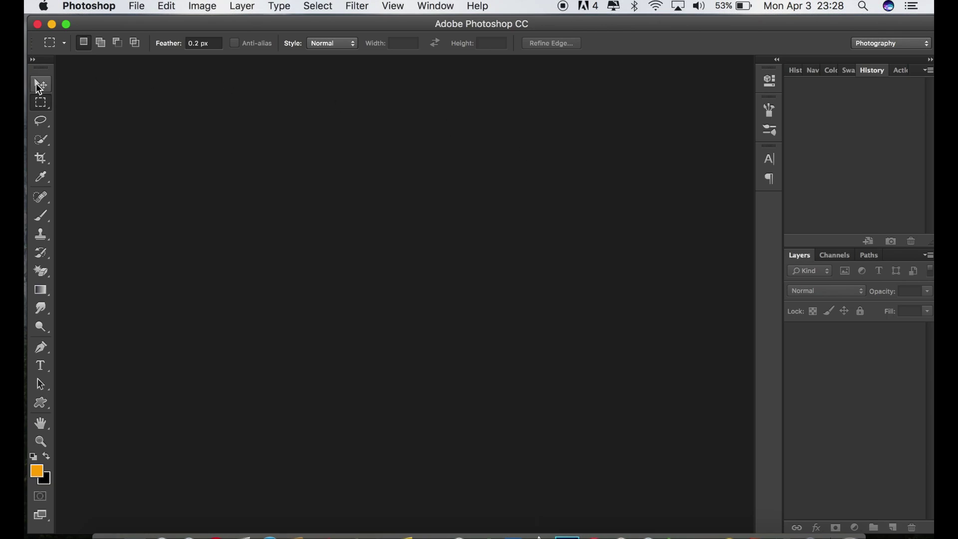
Open the forest portrait photo IMG_0261.jpg via File > Open.
{"action": "left_click", "coordinate": [37, 85]}
{"action": "left_click", "coordinate": [137, 7]}
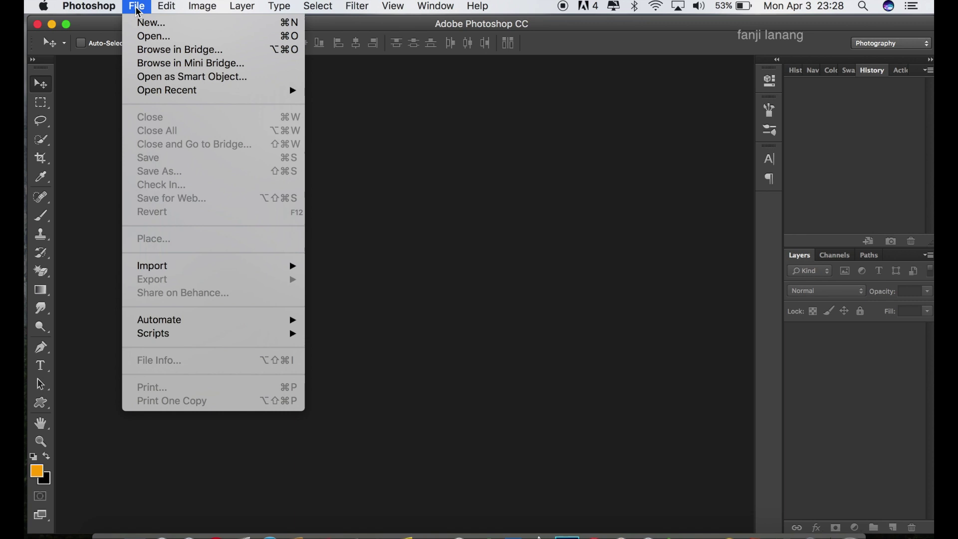
{"action": "left_click", "coordinate": [150, 36]}
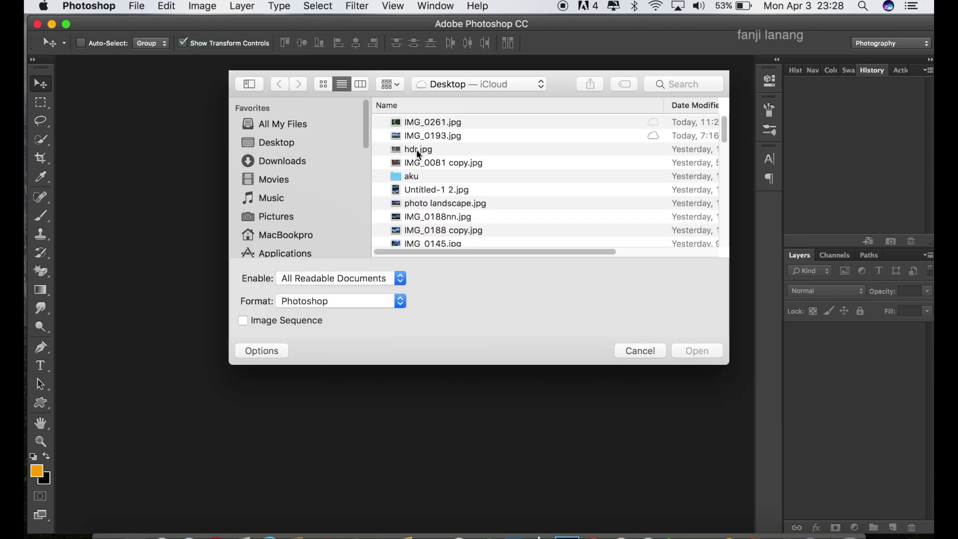
{"action": "left_click", "coordinate": [423, 125]}
{"action": "left_click", "coordinate": [702, 351]}
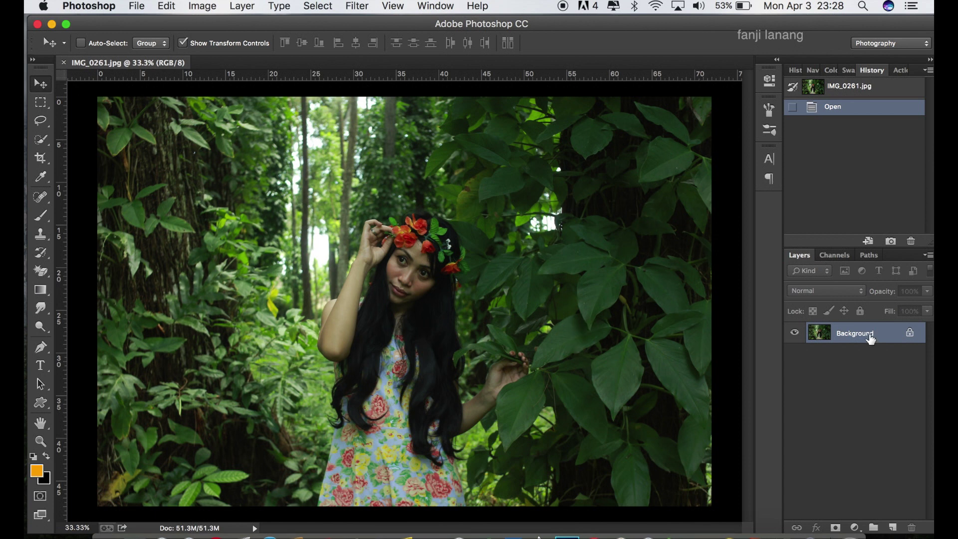
Duplicate the Background layer, then select all and copy the Green channel.
{"action": "left_click_drag", "start_coordinate": [871, 339], "coordinate": [893, 527]}
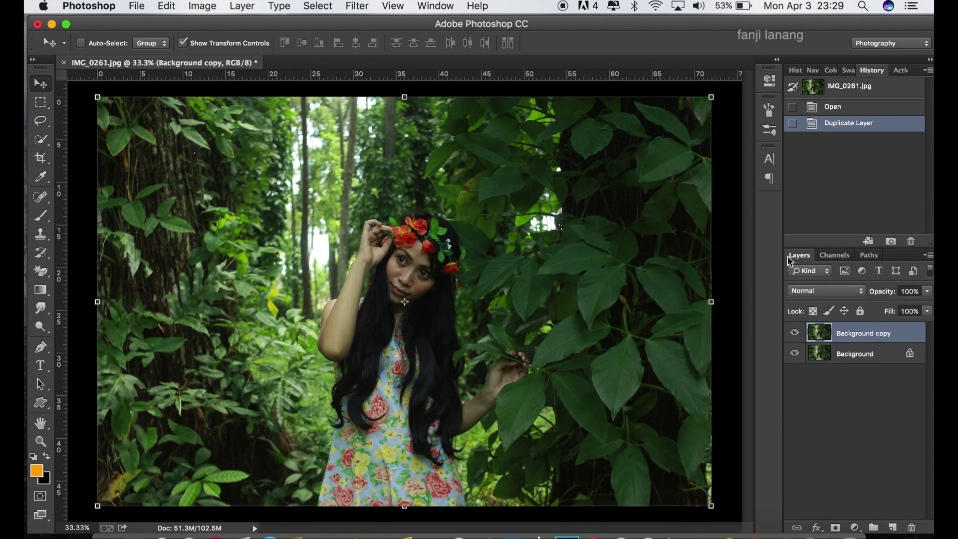
{"action": "left_click", "coordinate": [831, 257]}
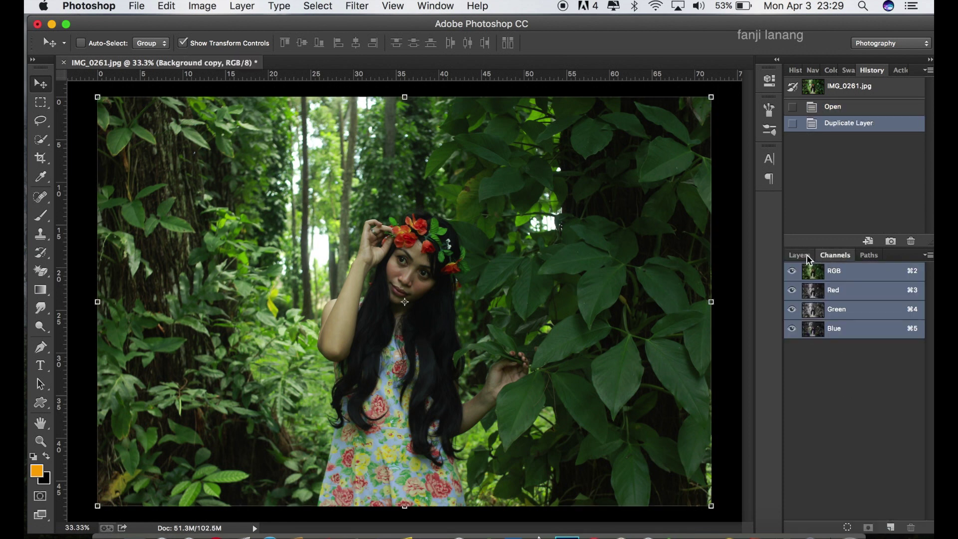
{"action": "left_click", "coordinate": [869, 256]}
{"action": "left_click", "coordinate": [848, 311]}
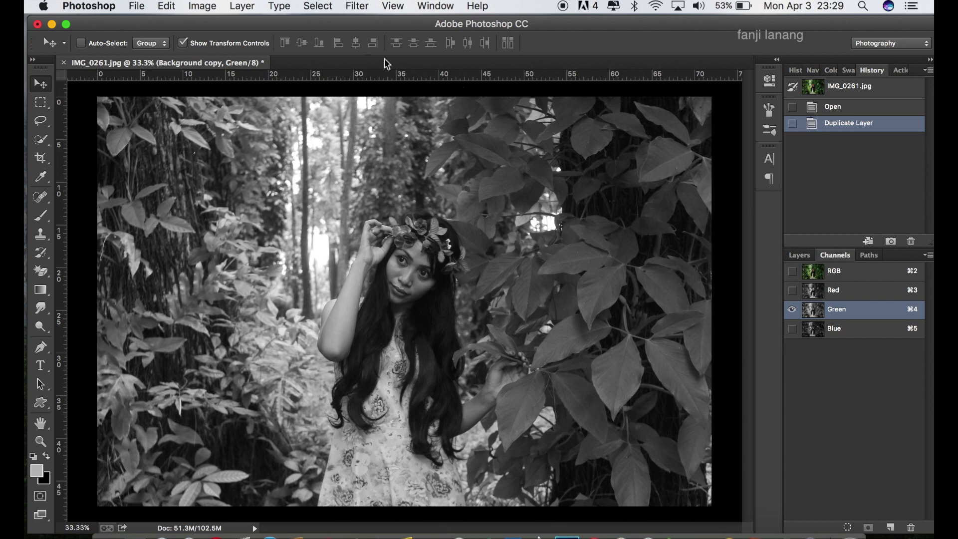
{"action": "left_click", "coordinate": [327, 10]}
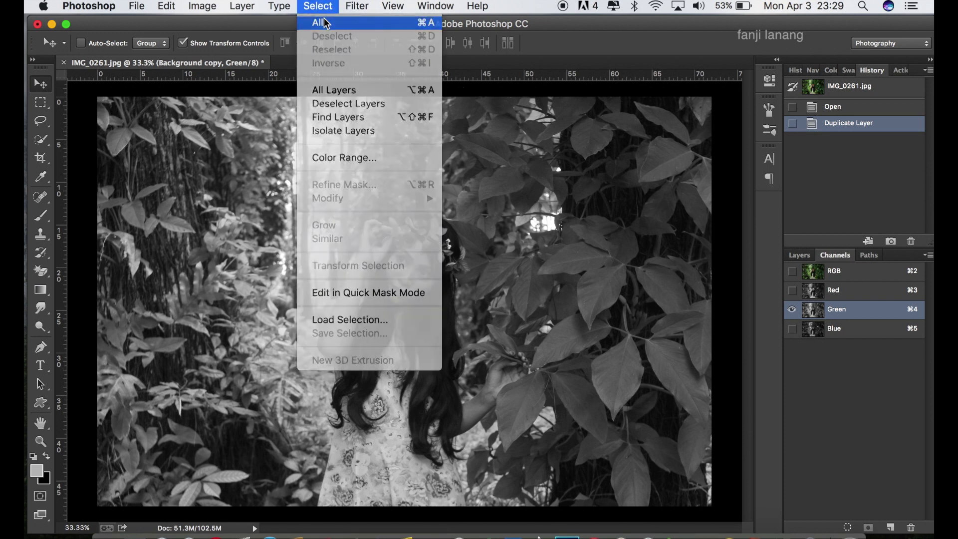
{"action": "left_click", "coordinate": [325, 23]}
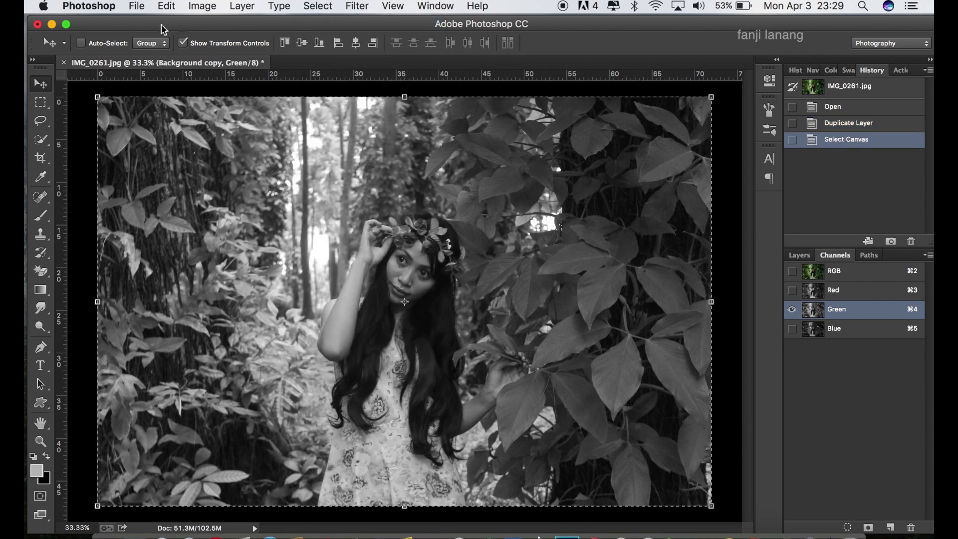
{"action": "left_click", "coordinate": [165, 7]}
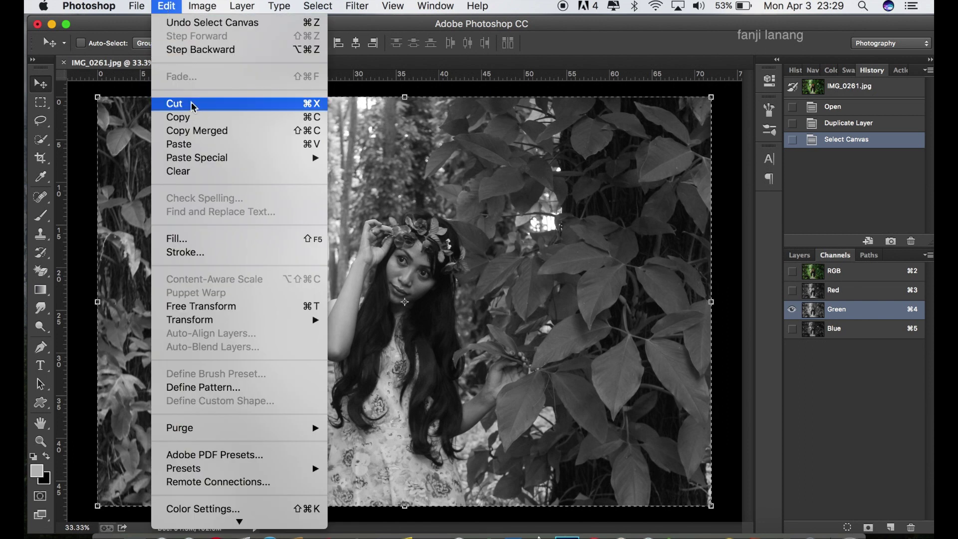
{"action": "left_click", "coordinate": [203, 117]}
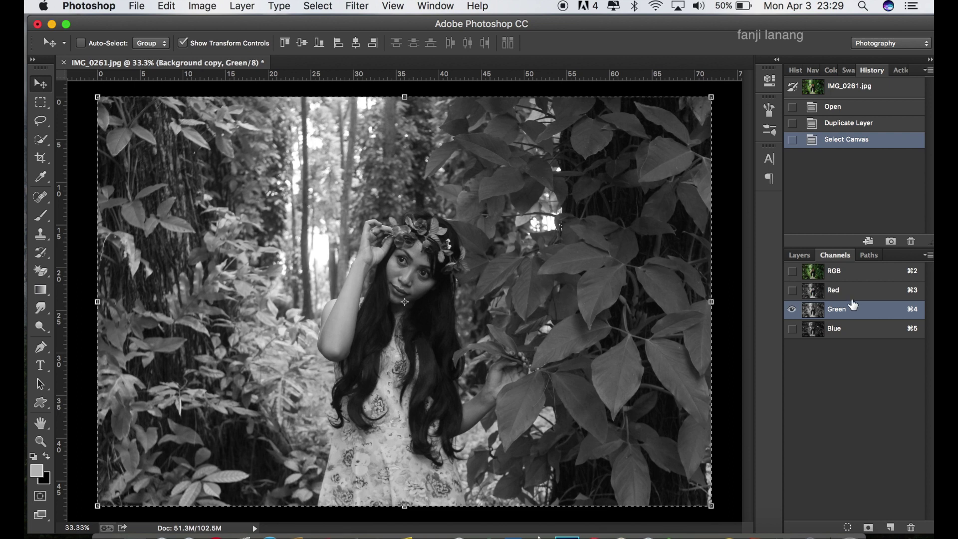
Paste the Green channel into the Blue channel and return to the composite RGB view.
{"action": "left_click", "coordinate": [855, 331]}
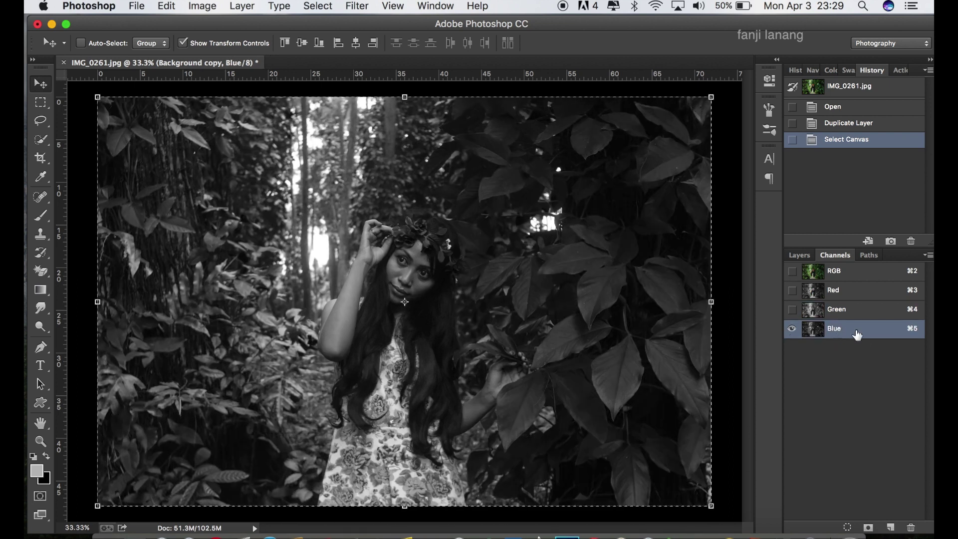
{"action": "left_click", "coordinate": [172, 8]}
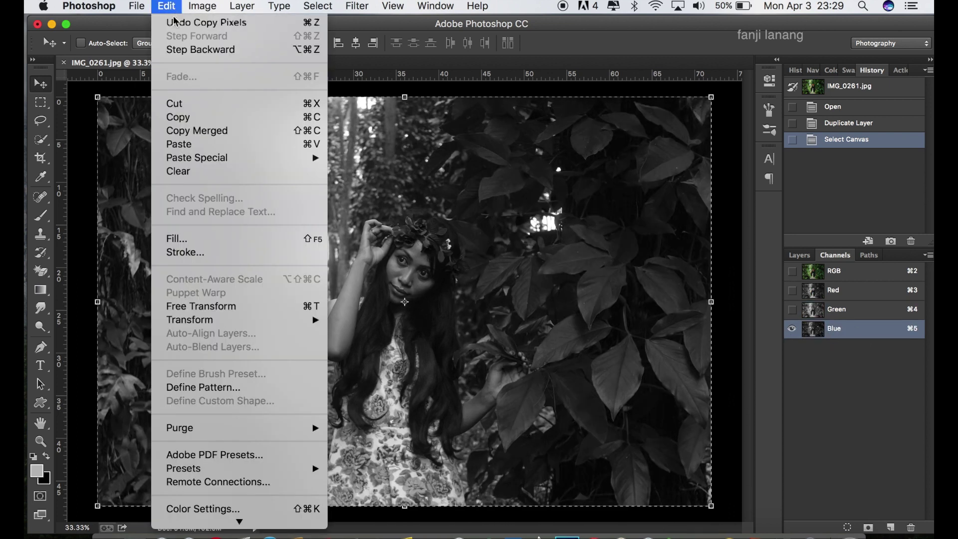
{"action": "left_click", "coordinate": [191, 145]}
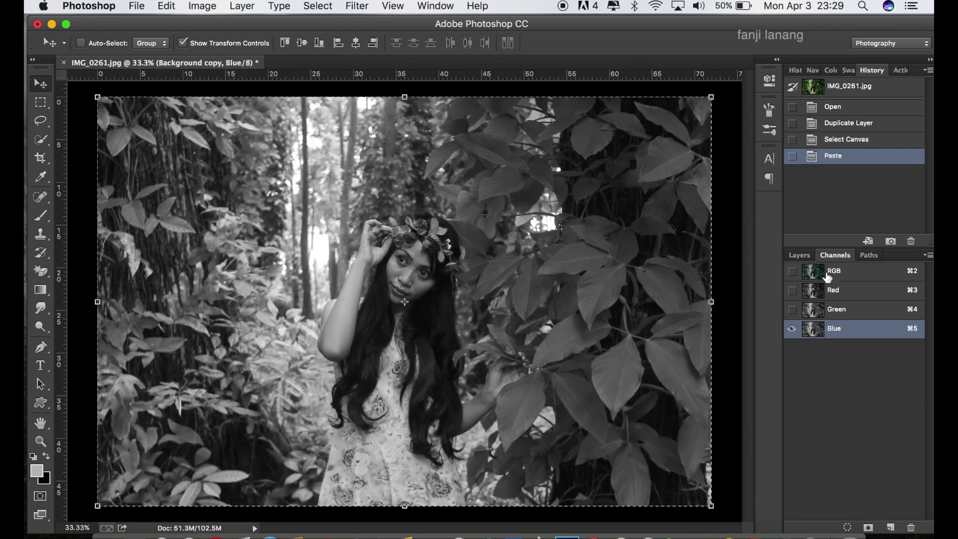
{"action": "left_click", "coordinate": [856, 275]}
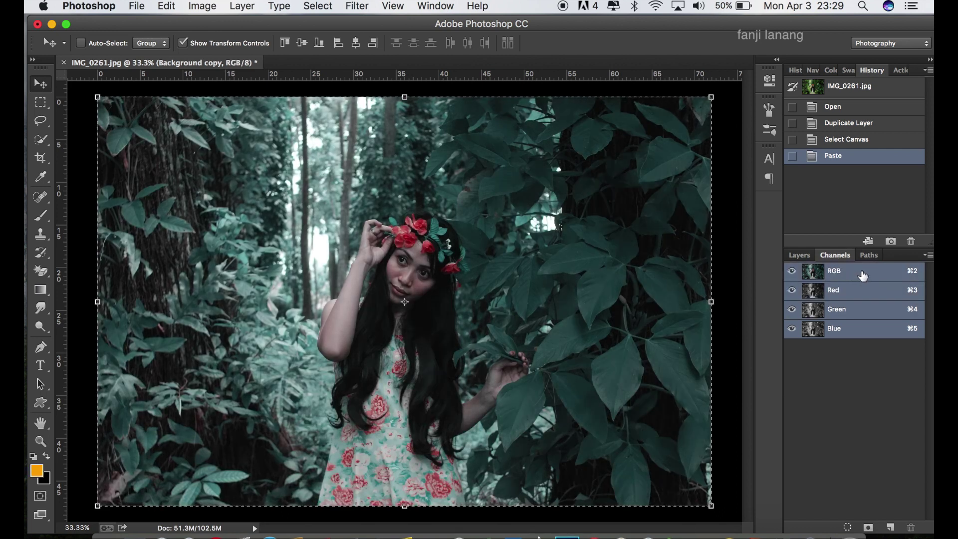
{"action": "left_click", "coordinate": [799, 255]}
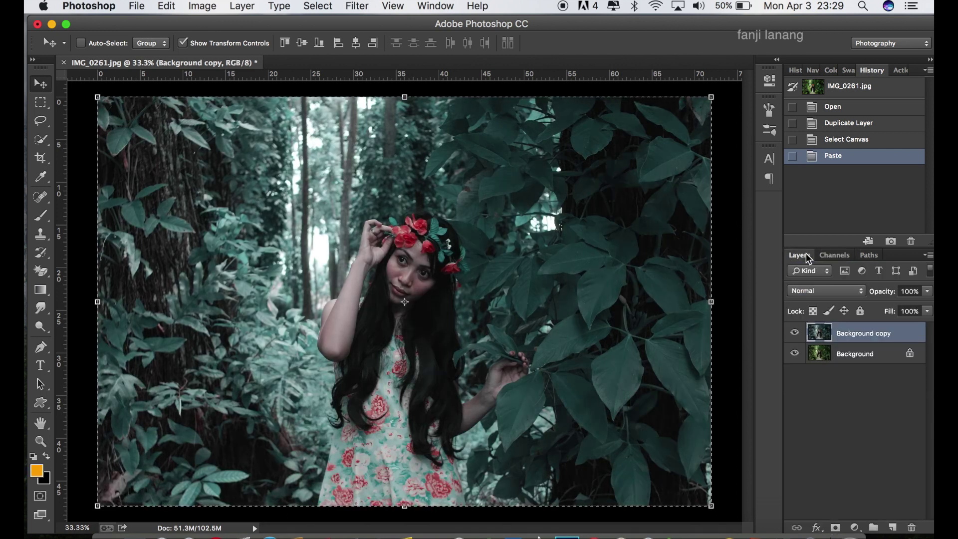
Deselect, then add a Selective Color layer with Reds Black at -100.
{"action": "left_click", "coordinate": [317, 6]}
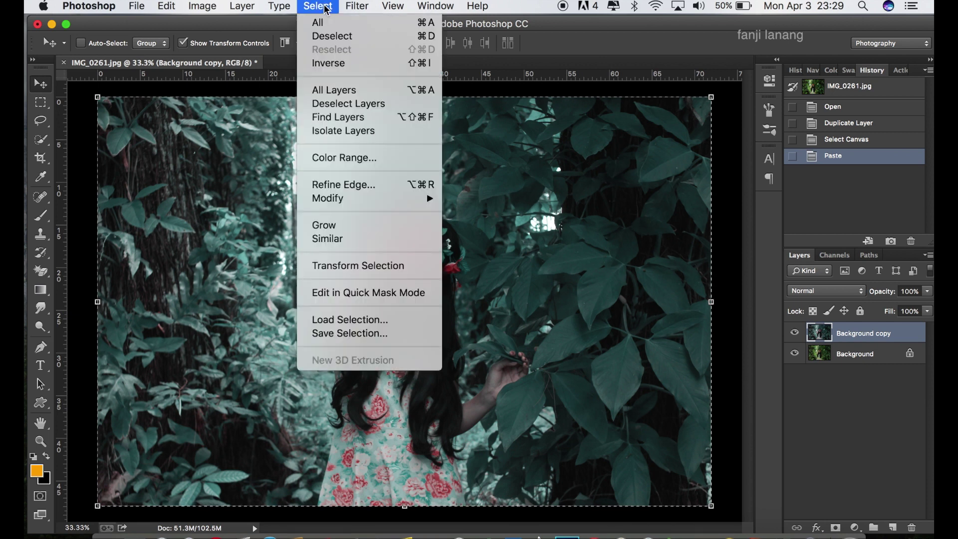
{"action": "left_click", "coordinate": [329, 37]}
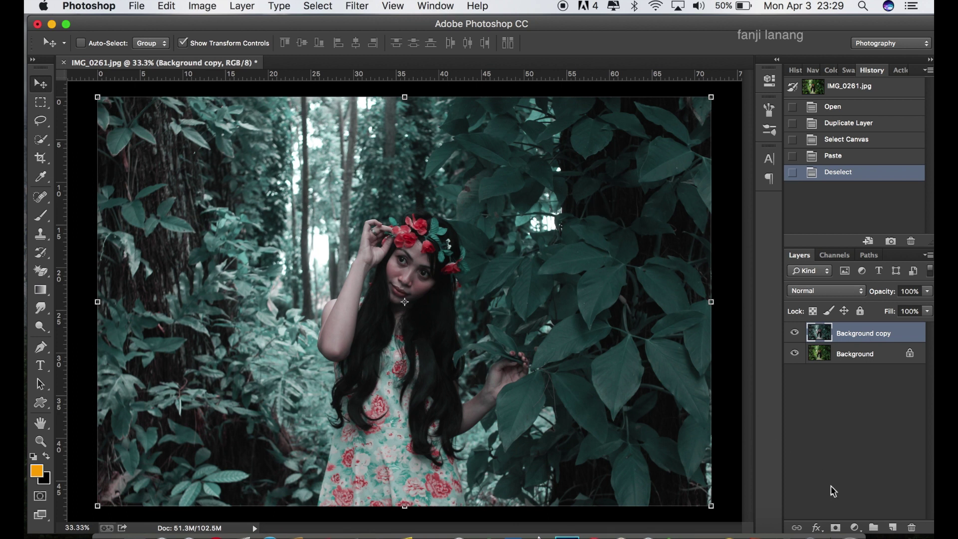
{"action": "left_click", "coordinate": [855, 528]}
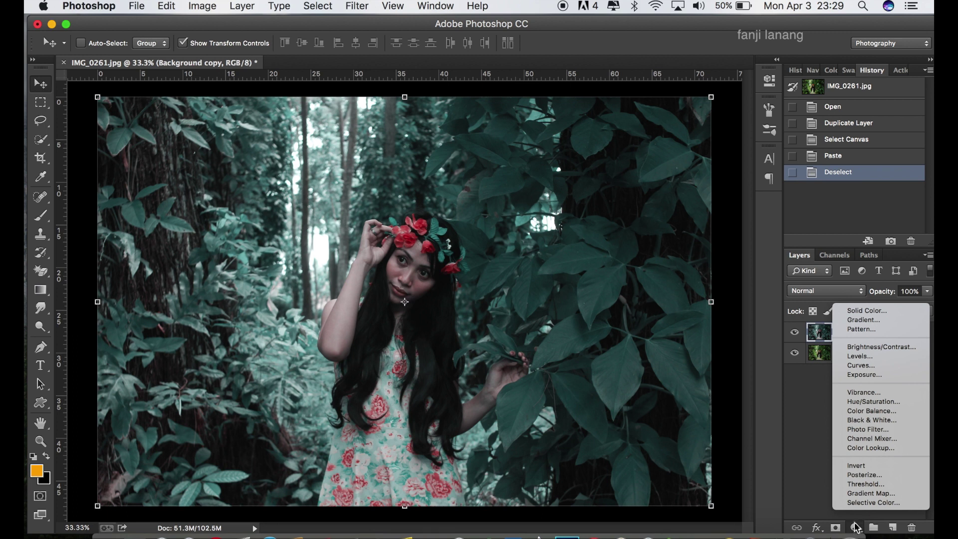
{"action": "left_click", "coordinate": [871, 503]}
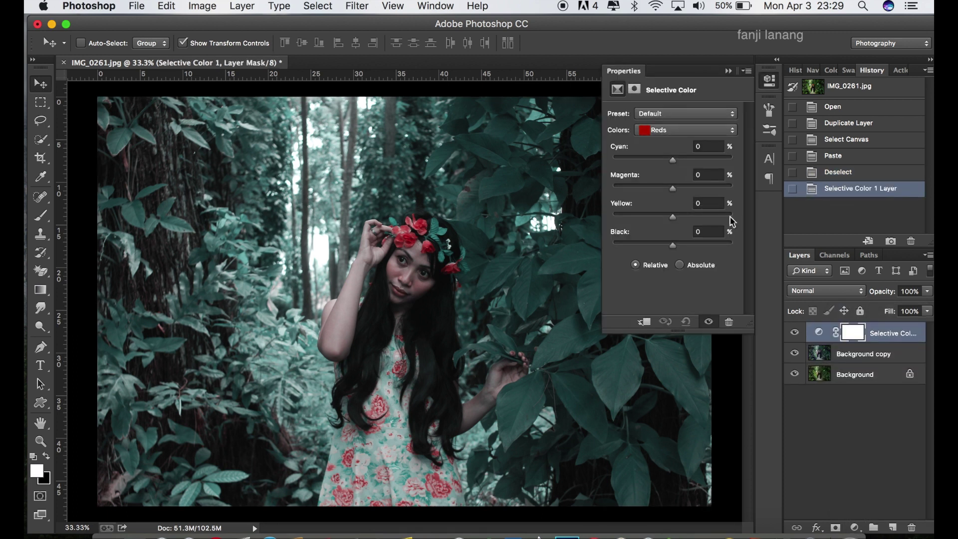
{"action": "left_click_drag", "start_coordinate": [644, 239], "coordinate": [613, 243]}
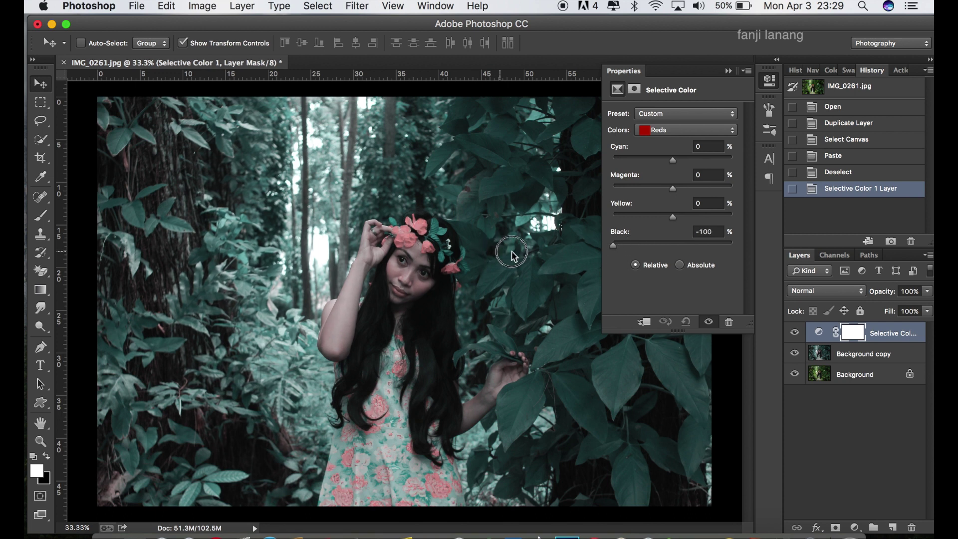
{"action": "left_click_drag", "start_coordinate": [613, 243], "coordinate": [680, 242]}
{"action": "left_click_drag", "start_coordinate": [616, 263], "coordinate": [551, 259]}
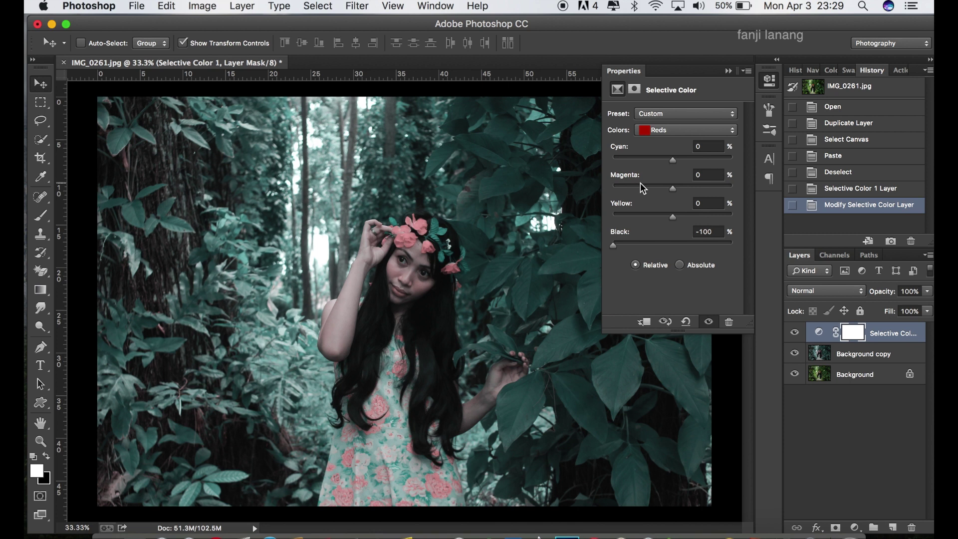
{"action": "left_click", "coordinate": [729, 71]}
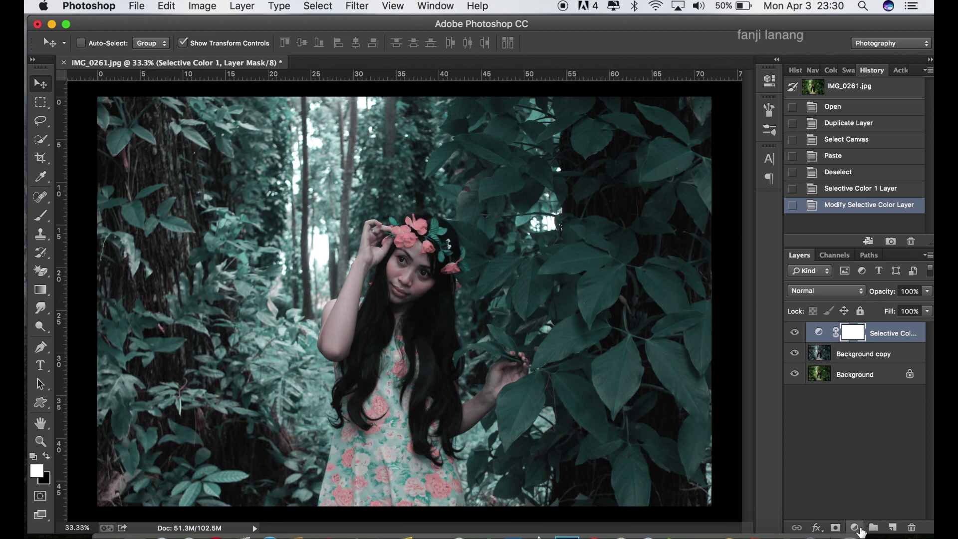
Add an Exposure layer with Offset about +0.0238 and Gamma Correction 0.80.
{"action": "left_click", "coordinate": [856, 528]}
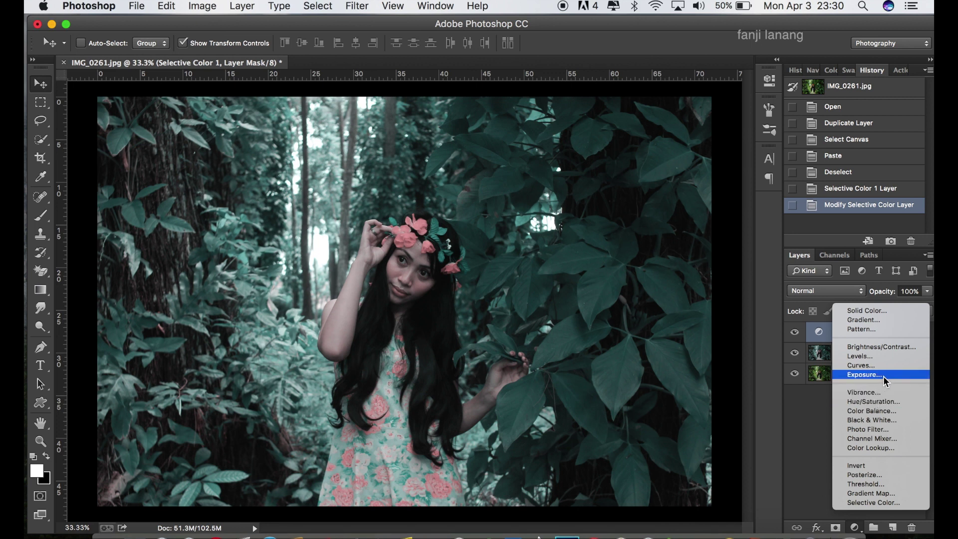
{"action": "left_click", "coordinate": [884, 378]}
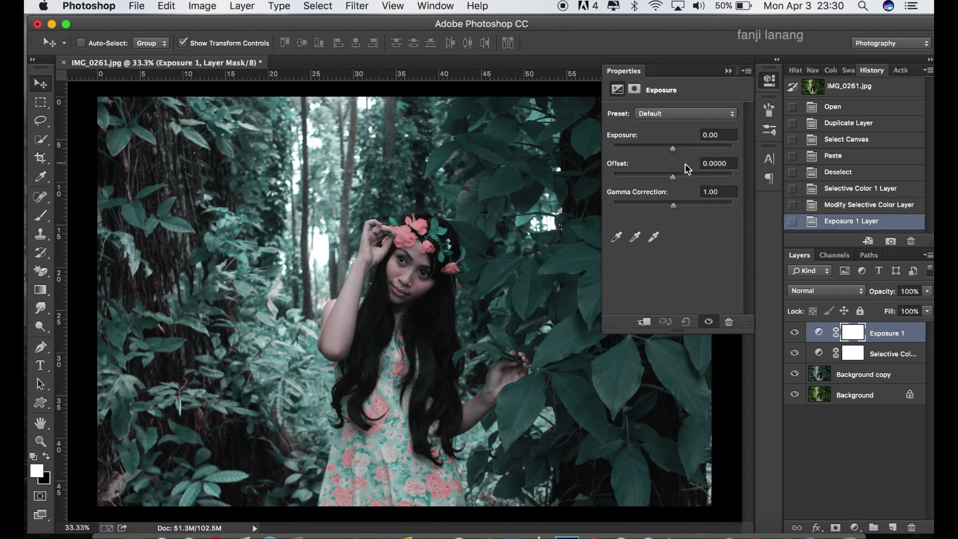
{"action": "left_click_drag", "start_coordinate": [676, 177], "coordinate": [682, 212]}
{"action": "left_click_drag", "start_coordinate": [677, 178], "coordinate": [683, 222]}
{"action": "left_click", "coordinate": [707, 195]}
{"action": "key", "text": "BackSpace"}
{"action": "type", "text": "0"}
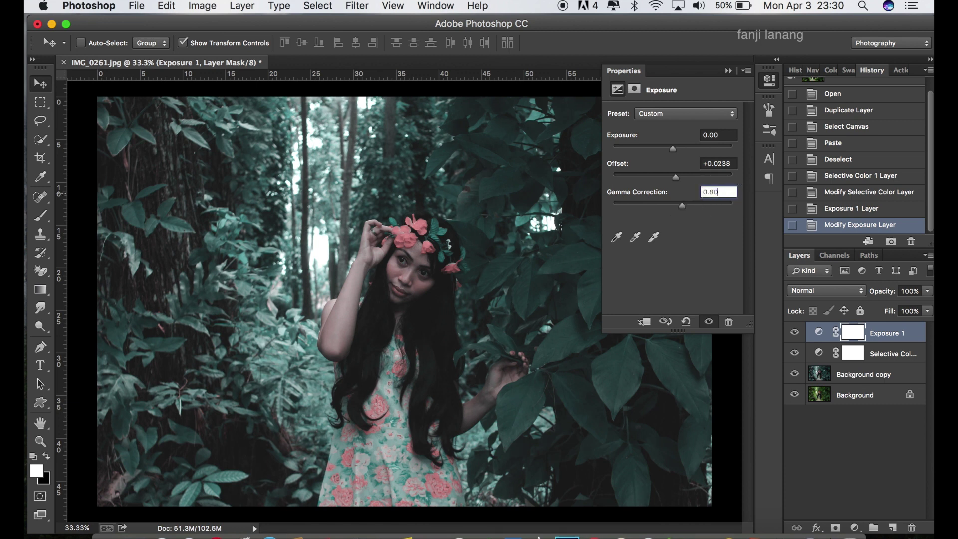
{"action": "mouse_move", "coordinate": [678, 177]}
{"action": "left_mouse_down"}
{"action": "mouse_move", "coordinate": [693, 146]}
{"action": "mouse_move", "coordinate": [676, 179]}
{"action": "left_mouse_up"}
Set up the Gradient tool with a black foreground, a preset and 54% opacity.
{"action": "left_click", "coordinate": [729, 71]}
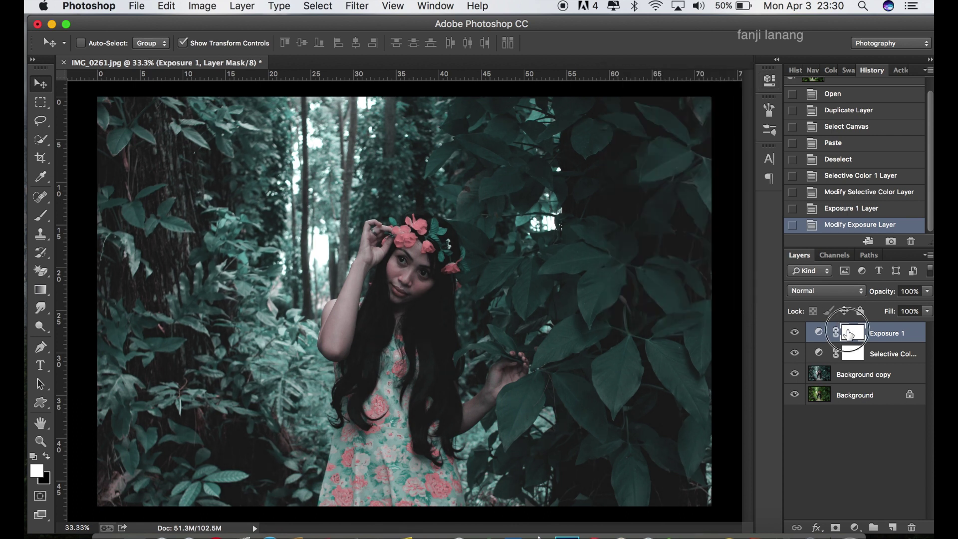
{"action": "left_click", "coordinate": [44, 290]}
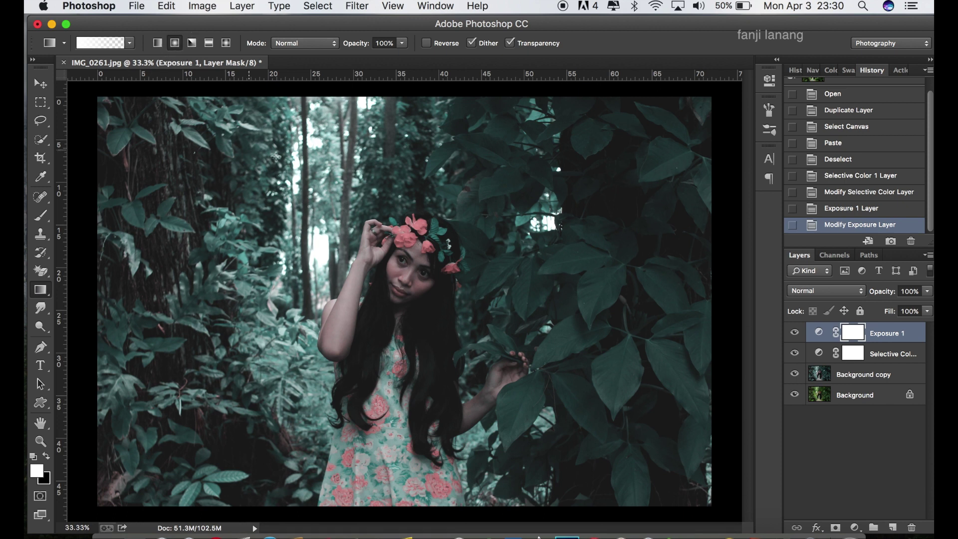
{"action": "left_click", "coordinate": [46, 456]}
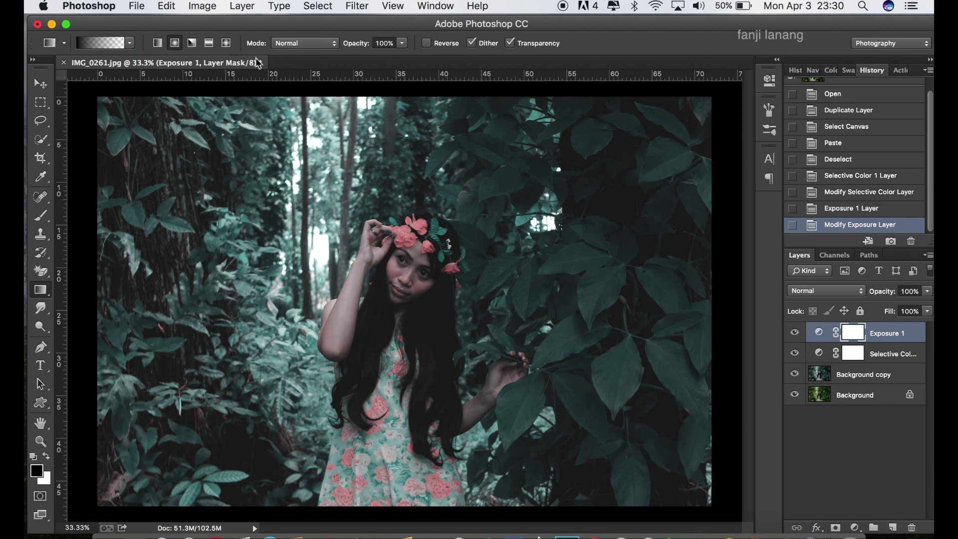
{"action": "left_click", "coordinate": [131, 43]}
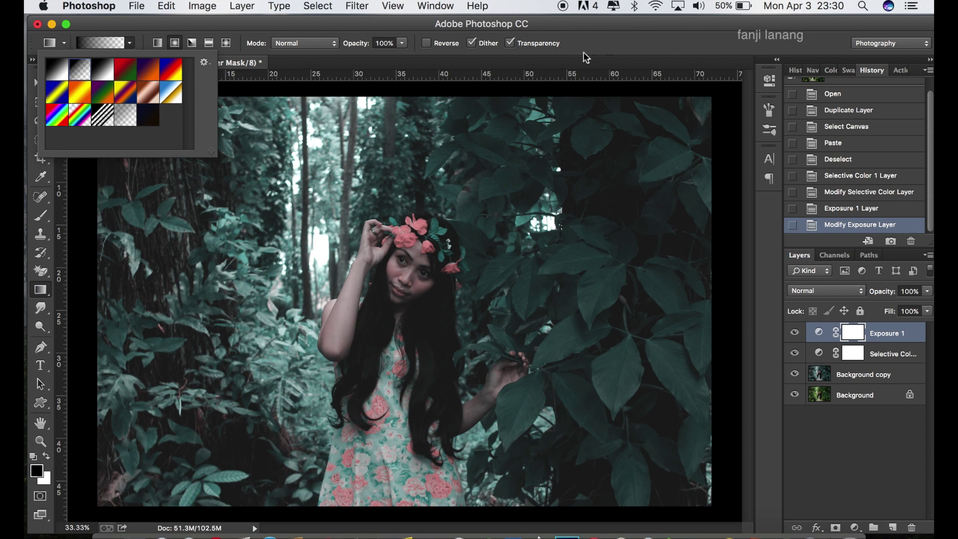
{"action": "left_click", "coordinate": [630, 44]}
{"action": "mouse_move", "coordinate": [402, 43]}
{"action": "left_mouse_down"}
{"action": "mouse_move", "coordinate": [374, 62]}
{"action": "mouse_move", "coordinate": [372, 91]}
{"action": "left_mouse_up"}
Drag a gradient down the Exposure 1 mask to fade the adjustment.
{"action": "left_click_drag", "start_coordinate": [407, 284], "coordinate": [419, 502]}
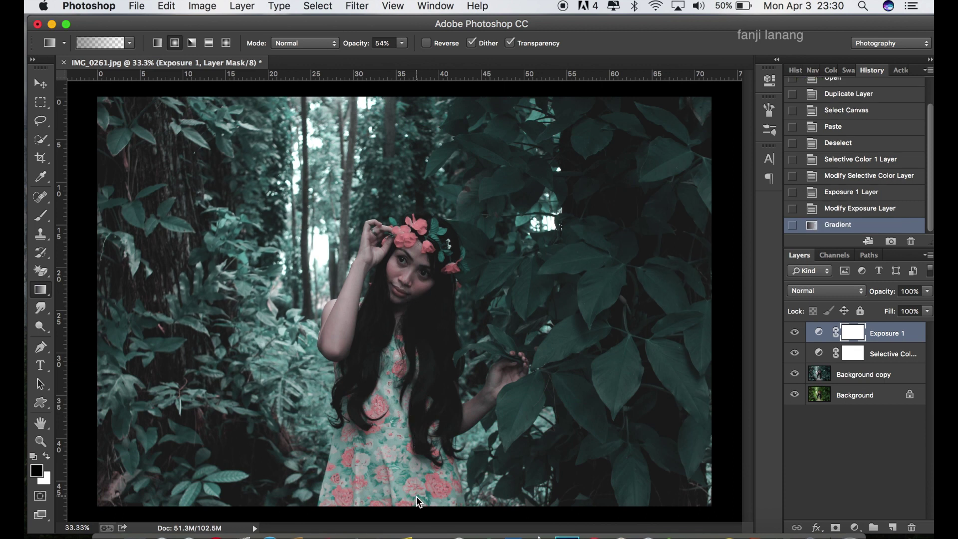
{"action": "scroll", "coordinate": [452, 286], "scroll_direction": "down", "scroll_amount": 5}
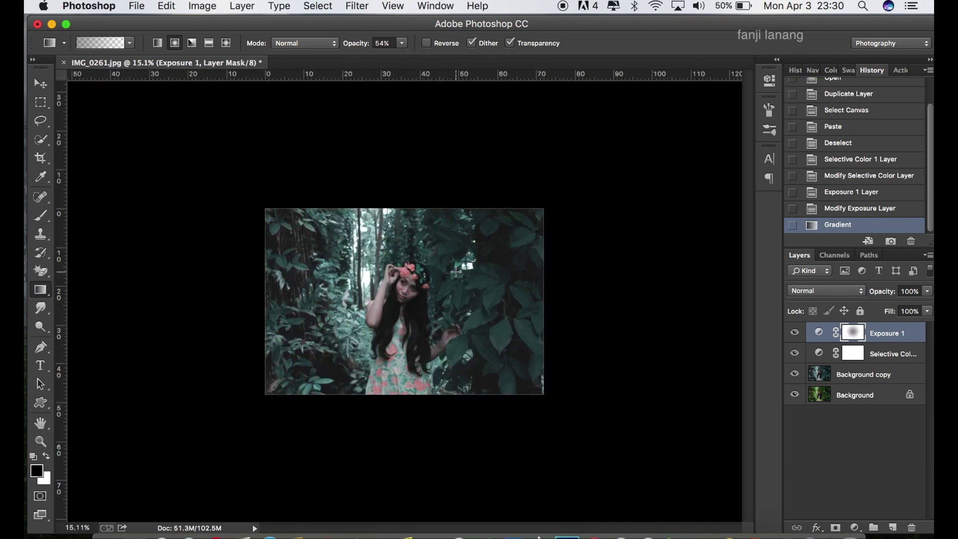
{"action": "scroll", "coordinate": [456, 273], "scroll_direction": "up", "scroll_amount": 1}
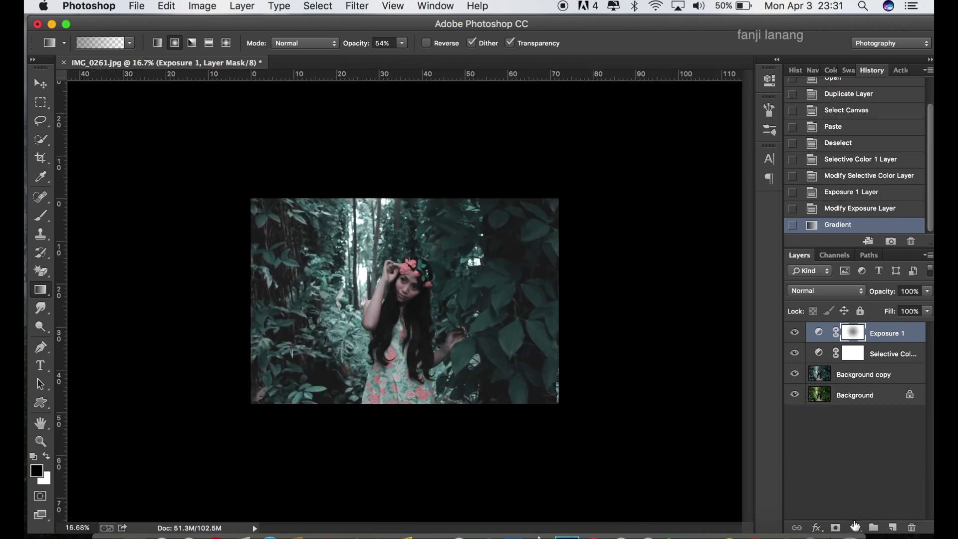
{"action": "left_click", "coordinate": [855, 526]}
{"action": "left_click", "coordinate": [844, 312]}
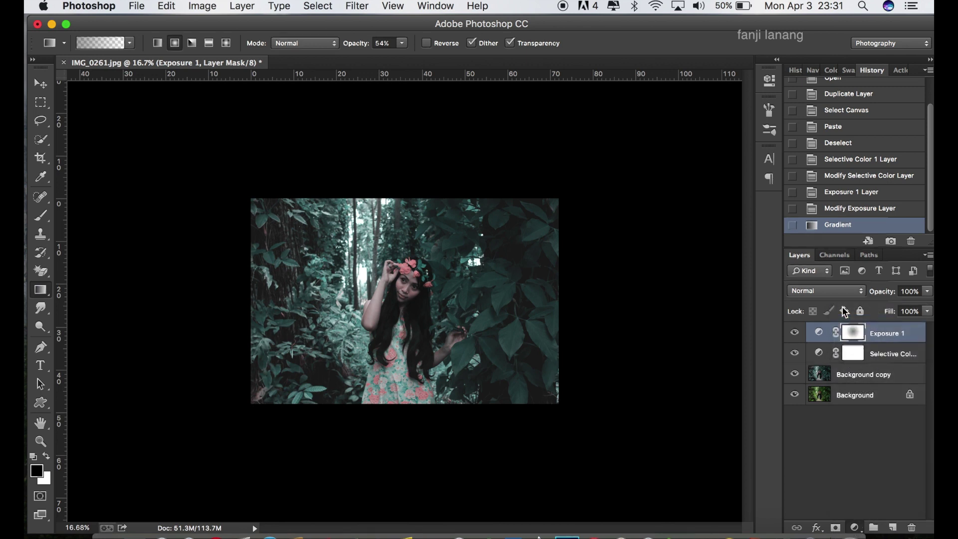
Add a radial gradient fill layer using the Neutral Density preset.
{"action": "left_click", "coordinate": [704, 342]}
{"action": "left_click", "coordinate": [726, 271]}
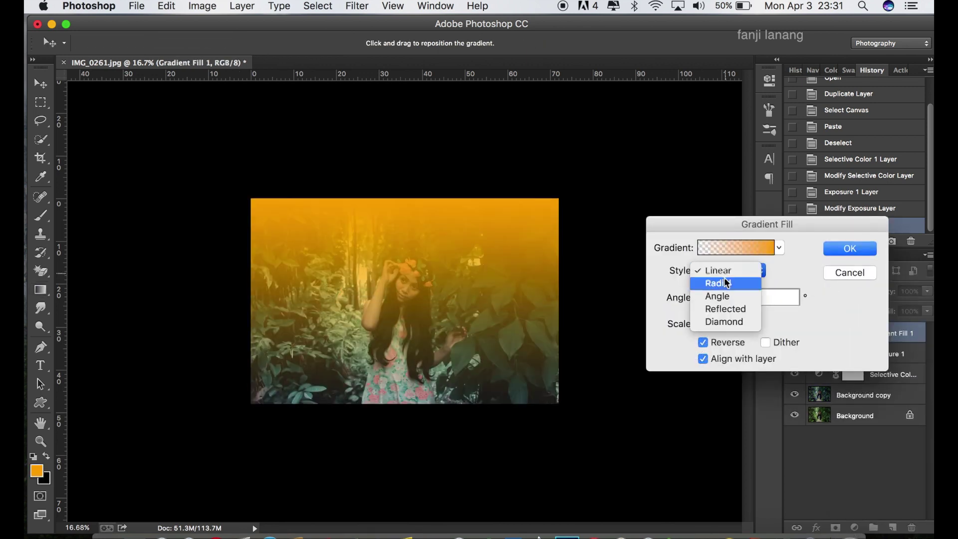
{"action": "left_click", "coordinate": [727, 283]}
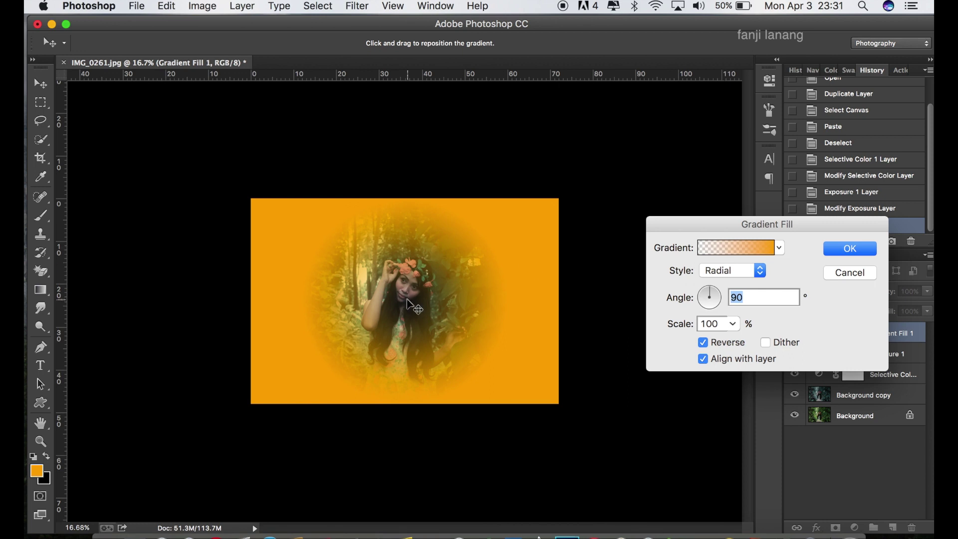
{"action": "left_click", "coordinate": [730, 249]}
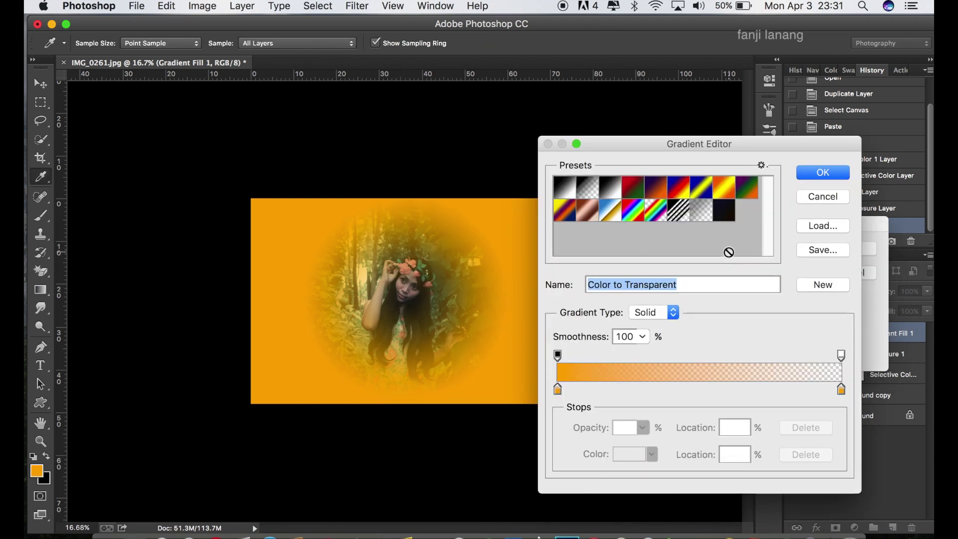
{"action": "left_click", "coordinate": [702, 212]}
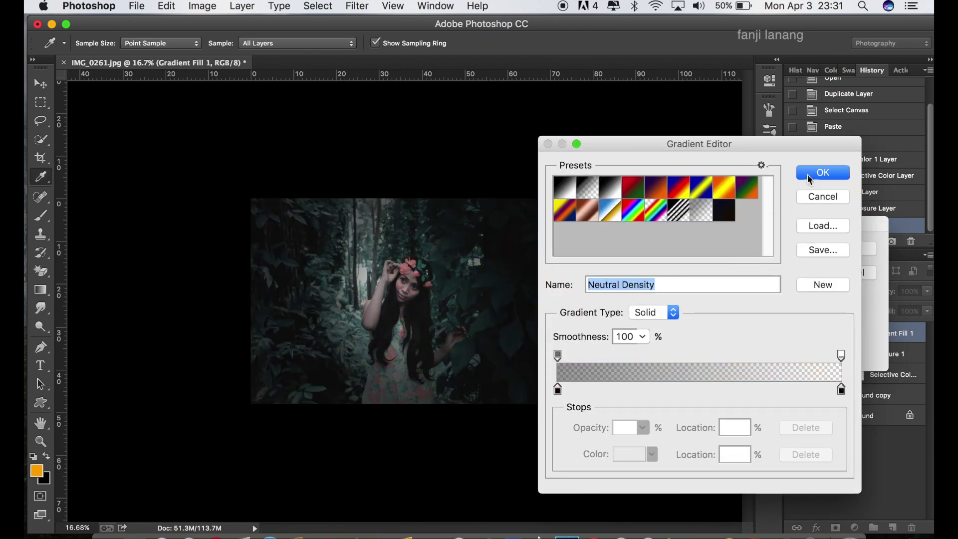
{"action": "left_click", "coordinate": [810, 174]}
Set the gradient fill angle to 45° and enlarge its scale to 269%.
{"action": "left_click_drag", "start_coordinate": [709, 297], "coordinate": [717, 290]}
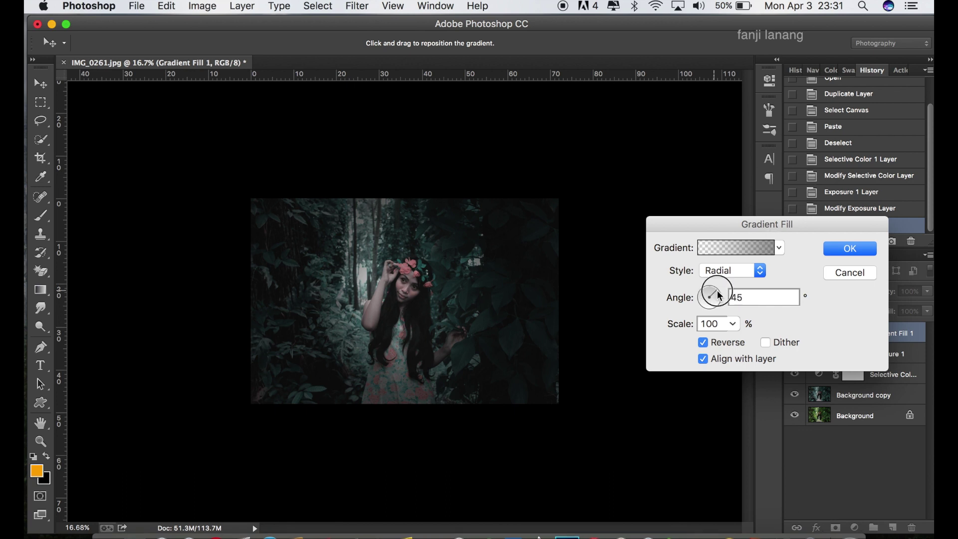
{"action": "left_click", "coordinate": [733, 324]}
{"action": "left_click_drag", "start_coordinate": [738, 337], "coordinate": [749, 350]}
{"action": "scroll", "coordinate": [652, 303], "scroll_direction": "up", "scroll_amount": 1}
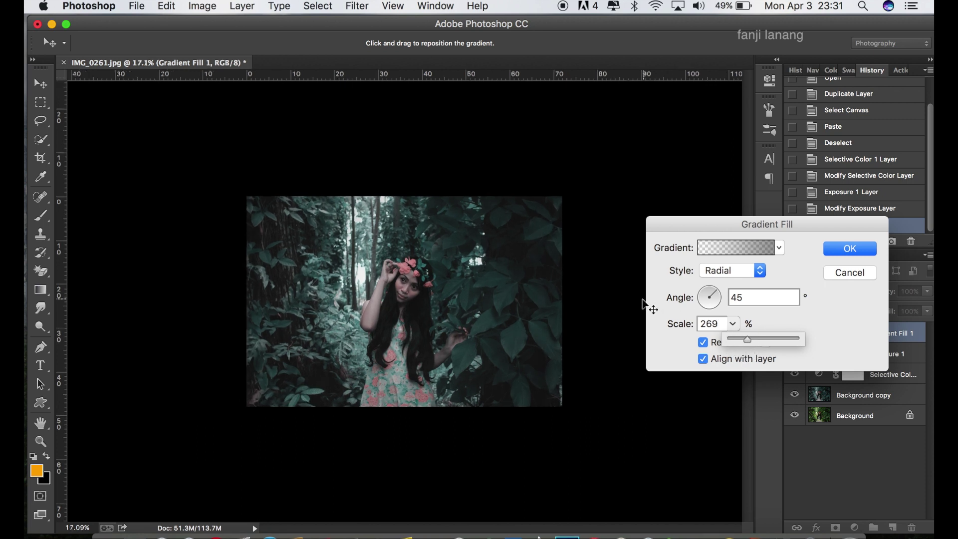
{"action": "scroll", "coordinate": [610, 306], "scroll_direction": "up", "scroll_amount": 1}
{"action": "scroll", "coordinate": [561, 303], "scroll_direction": "up", "scroll_amount": 1}
{"action": "scroll", "coordinate": [566, 306], "scroll_direction": "up", "scroll_amount": 1}
{"action": "left_click", "coordinate": [850, 248]}
{"action": "scroll", "coordinate": [617, 242], "scroll_direction": "up", "scroll_amount": 1}
{"action": "scroll", "coordinate": [616, 242], "scroll_direction": "up", "scroll_amount": 1}
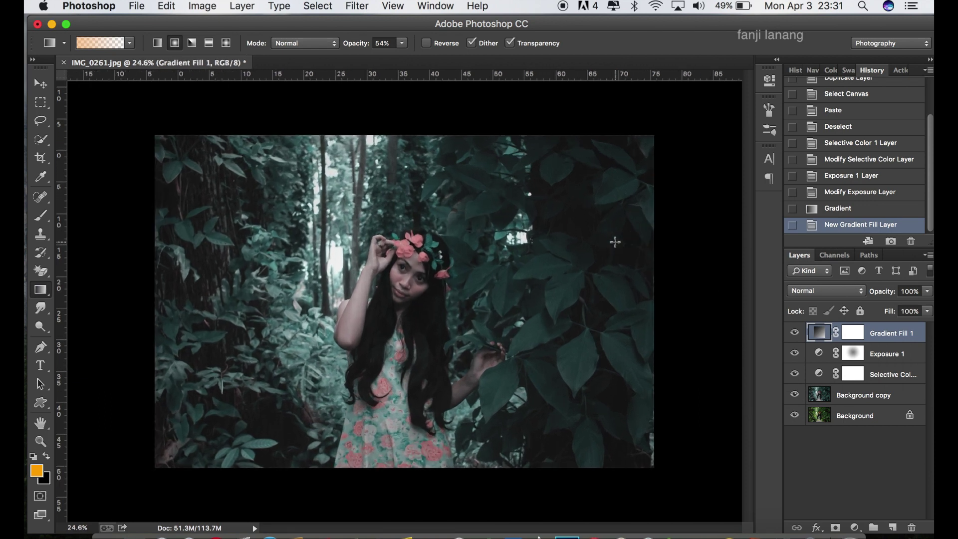
{"action": "scroll", "coordinate": [614, 242], "scroll_direction": "up", "scroll_amount": 1}
{"action": "scroll", "coordinate": [616, 242], "scroll_direction": "up", "scroll_amount": 1}
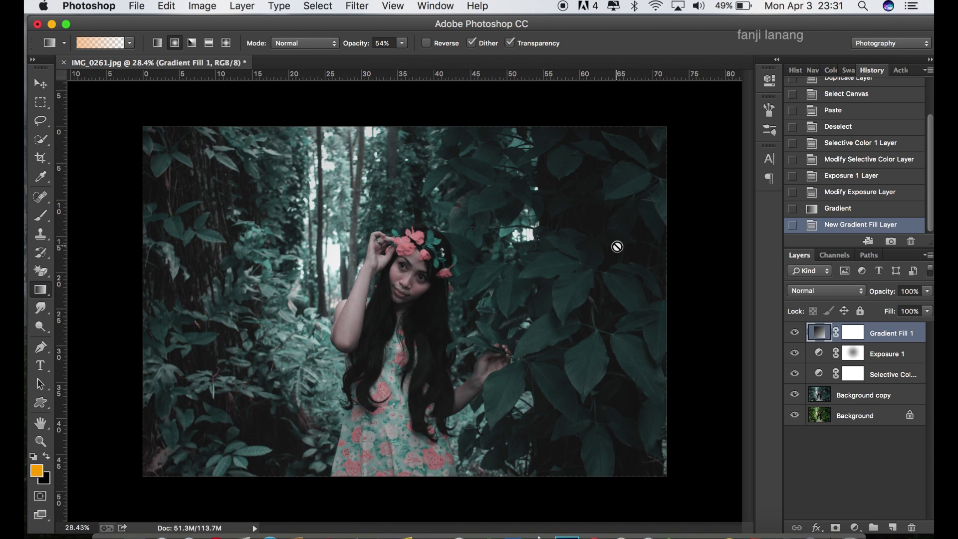
Add a Brightness/Contrast layer with Brightness 16 and Contrast 7.
{"action": "left_click", "coordinate": [855, 527]}
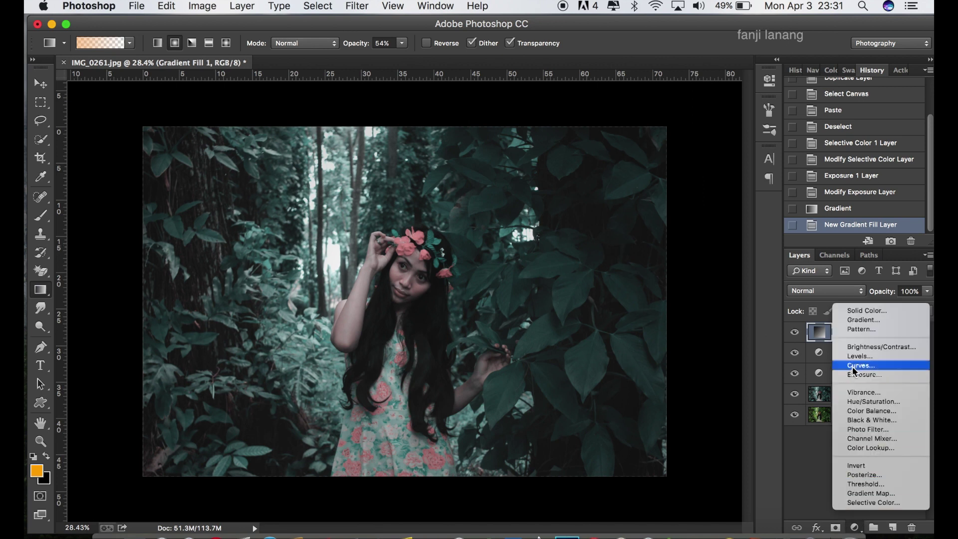
{"action": "left_click", "coordinate": [854, 347]}
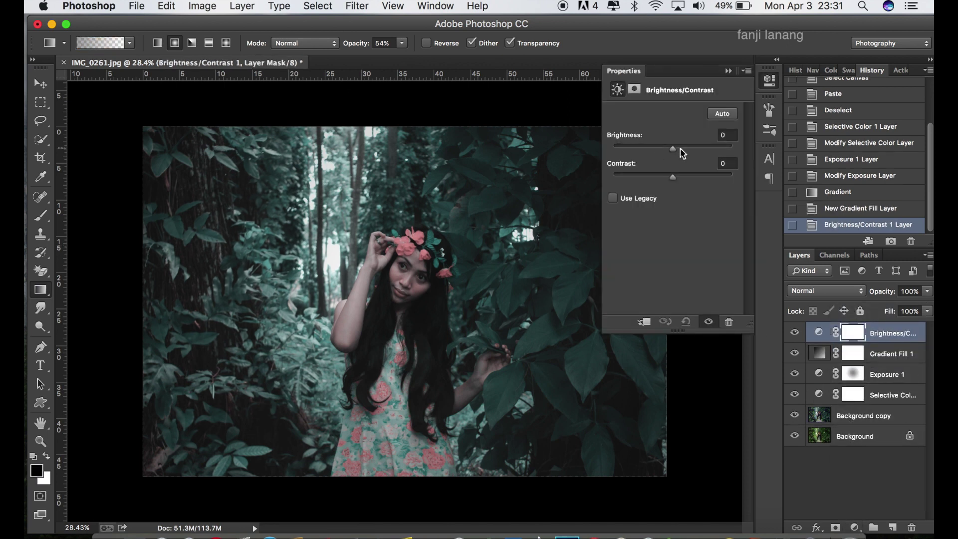
{"action": "left_click", "coordinate": [680, 149]}
{"action": "left_click", "coordinate": [681, 174]}
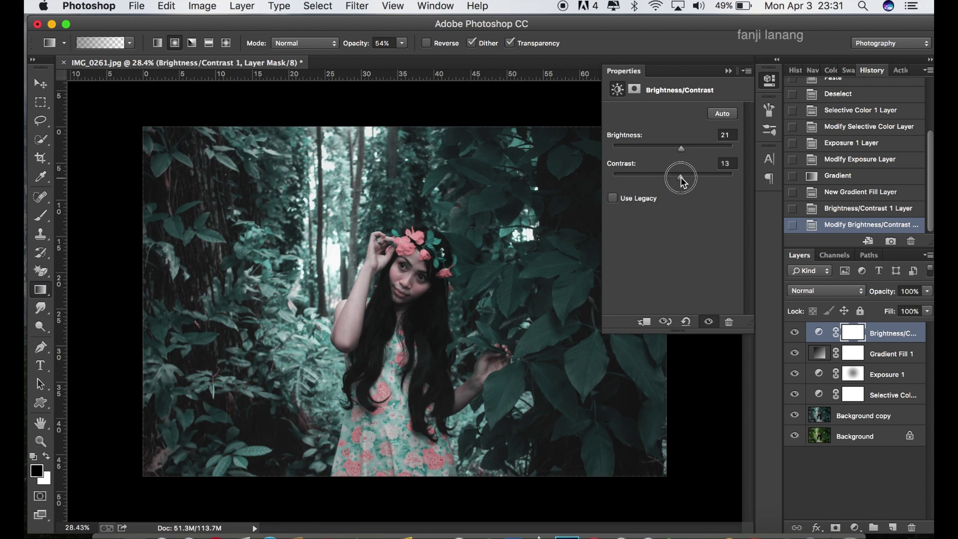
{"action": "left_click_drag", "start_coordinate": [681, 149], "coordinate": [677, 176]}
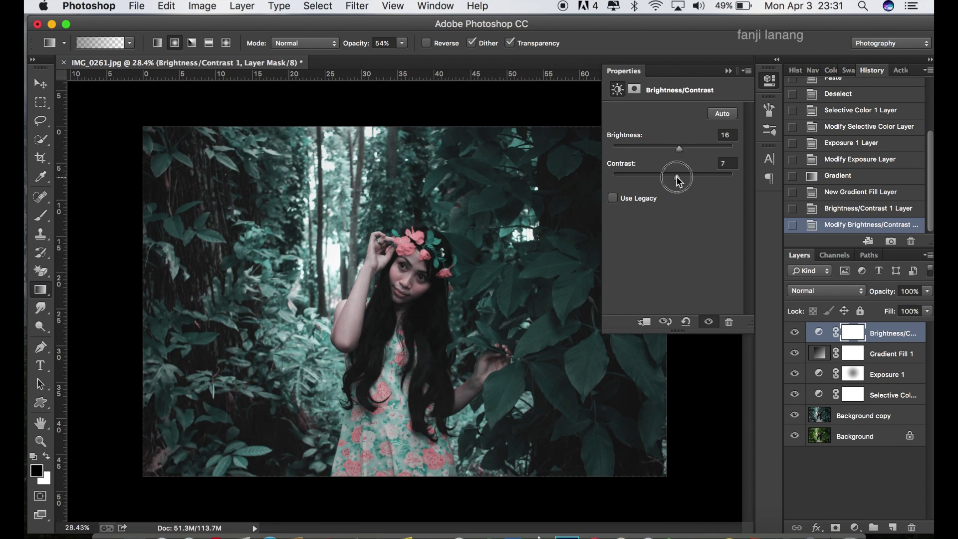
{"action": "left_click", "coordinate": [729, 71]}
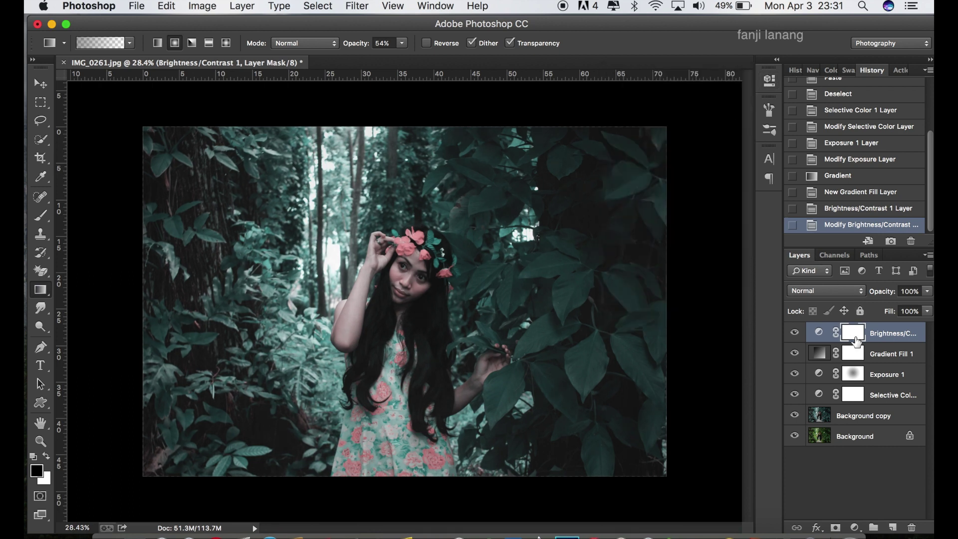
Invert the Brightness/Contrast mask and switch to a white radial gradient.
{"action": "left_click", "coordinate": [202, 6]}
{"action": "mouse_move", "coordinate": [225, 49]}
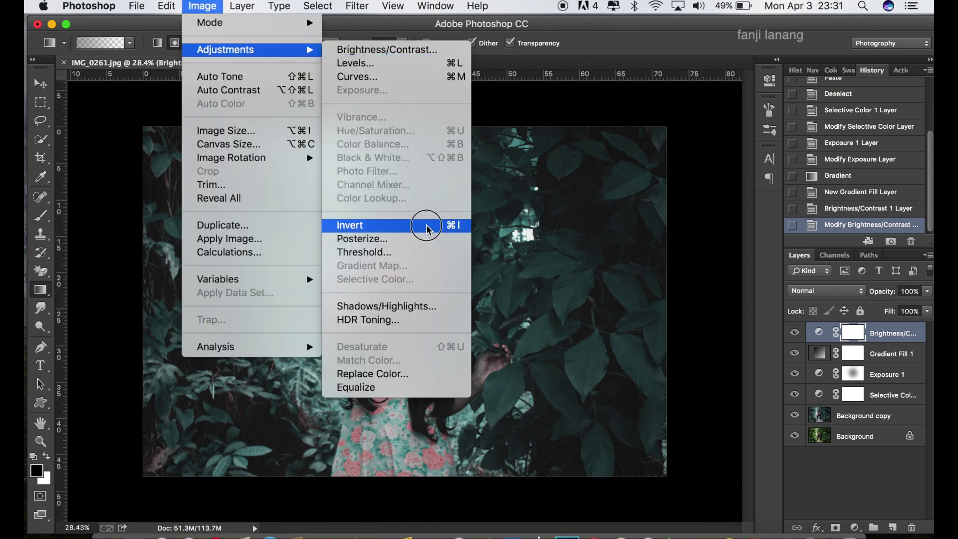
{"action": "left_click", "coordinate": [424, 225]}
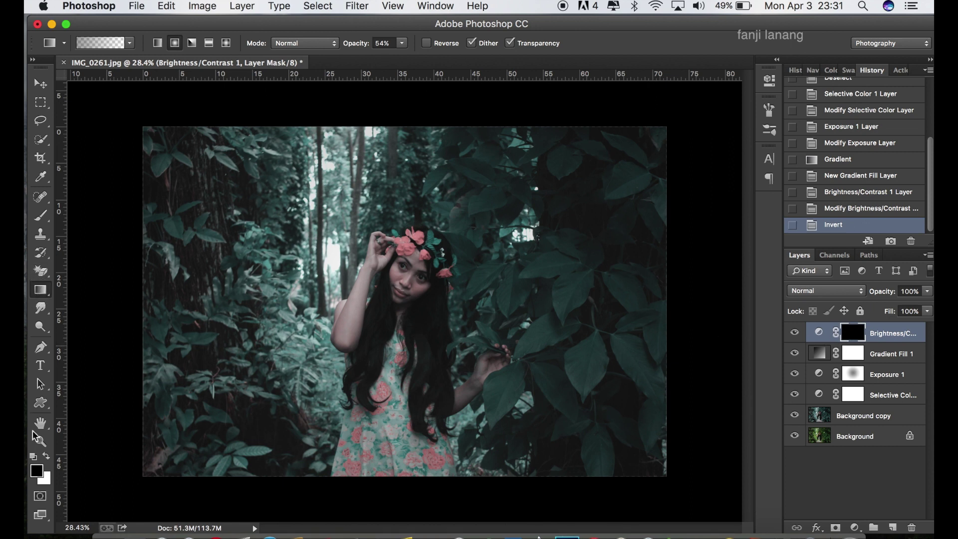
{"action": "left_click", "coordinate": [45, 459]}
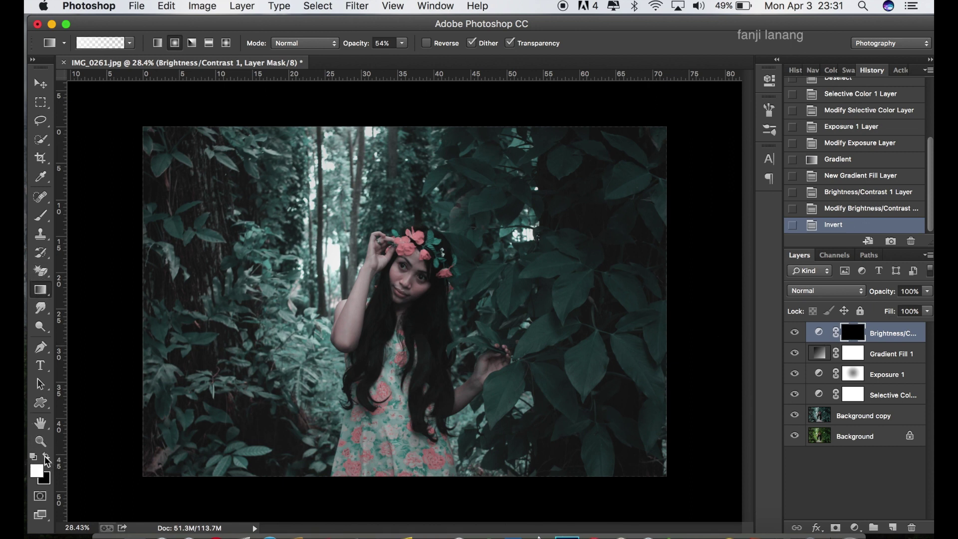
{"action": "left_click", "coordinate": [129, 43]}
{"action": "left_click", "coordinate": [178, 43]}
Draw radial gradients on the mask from the woman's face down her body.
{"action": "left_click_drag", "start_coordinate": [412, 287], "coordinate": [439, 486]}
{"action": "left_click_drag", "start_coordinate": [426, 291], "coordinate": [453, 500]}
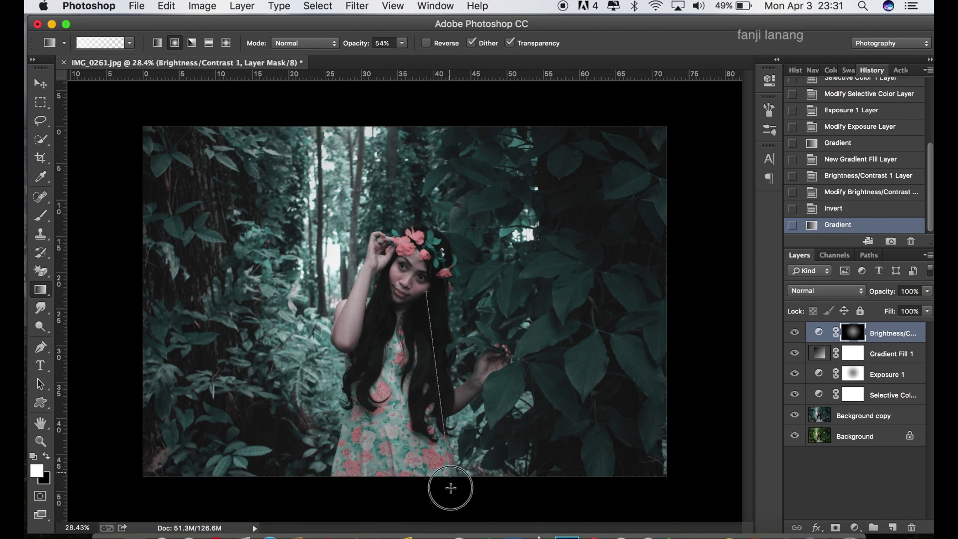
{"action": "left_click_drag", "start_coordinate": [415, 297], "coordinate": [446, 511]}
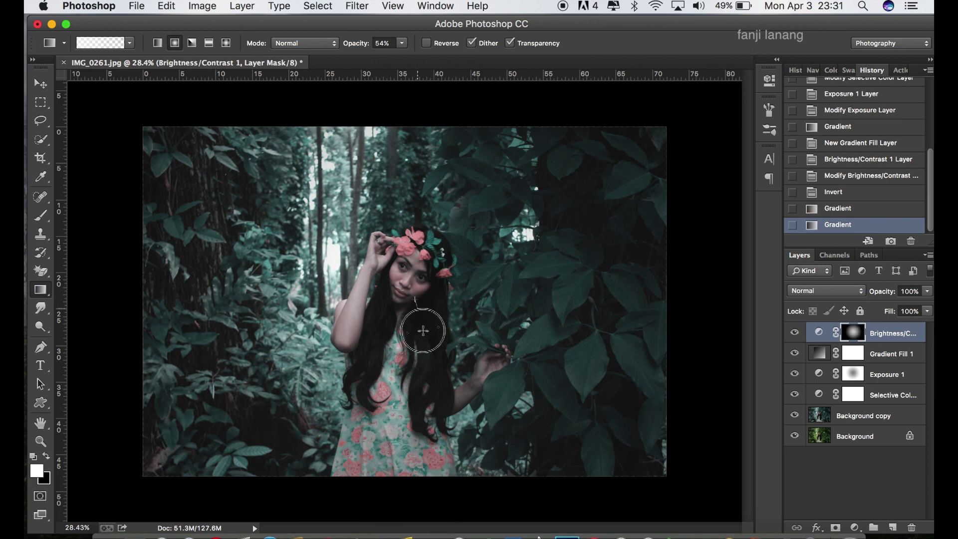
{"action": "scroll", "coordinate": [535, 283], "scroll_direction": "down", "scroll_amount": 10}
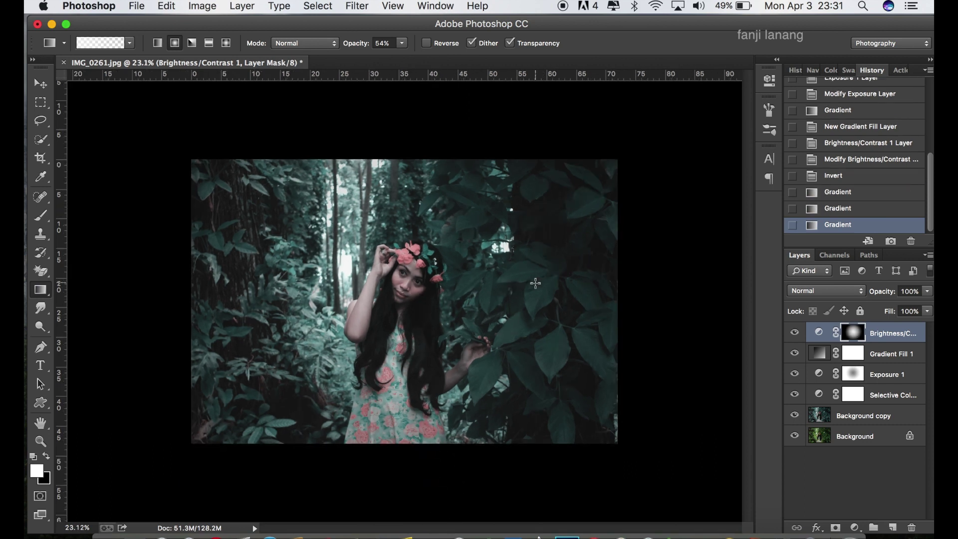
{"action": "scroll", "coordinate": [535, 283], "scroll_direction": "up", "scroll_amount": 2}
{"action": "scroll", "coordinate": [535, 283], "scroll_direction": "up", "scroll_amount": 2}
{"action": "scroll", "coordinate": [535, 283], "scroll_direction": "up", "scroll_amount": 1}
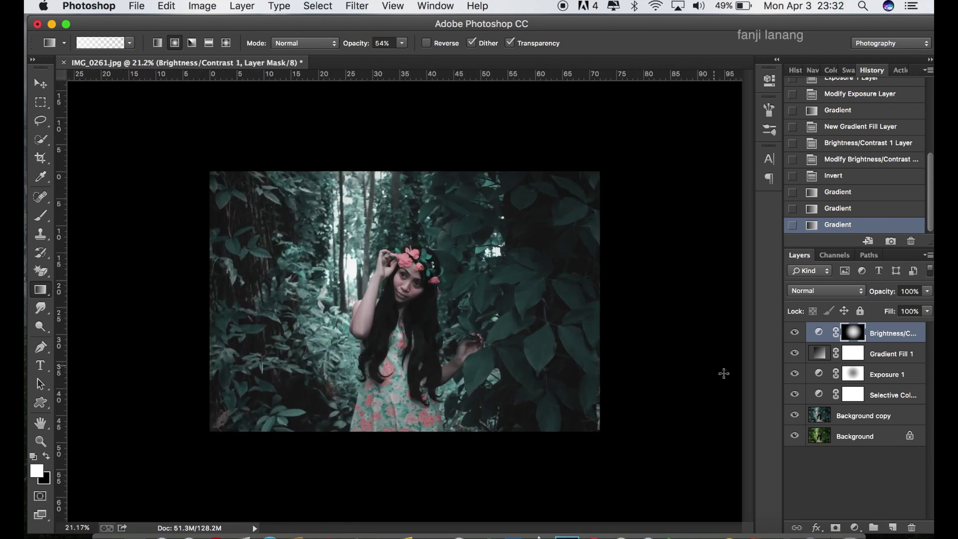
{"action": "scroll", "coordinate": [619, 317], "scroll_direction": "up", "scroll_amount": 1}
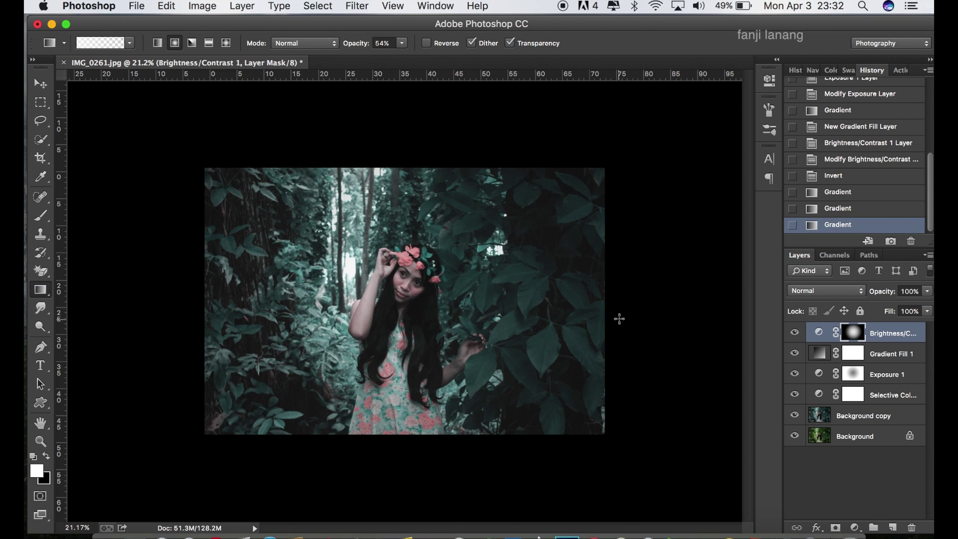
{"action": "scroll", "coordinate": [620, 318], "scroll_direction": "up", "scroll_amount": 1}
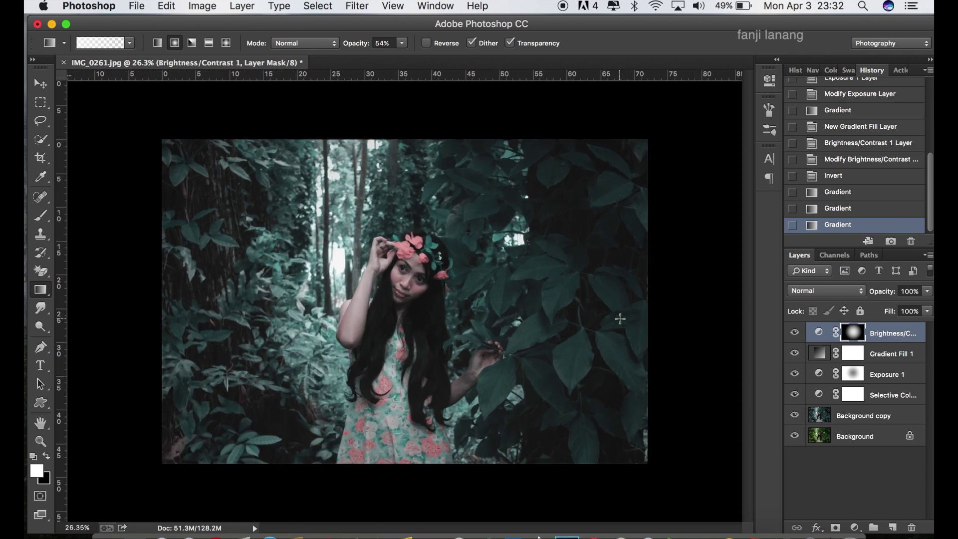
Create a new empty layer and load the custom watermark brush.
{"action": "left_click", "coordinate": [893, 528]}
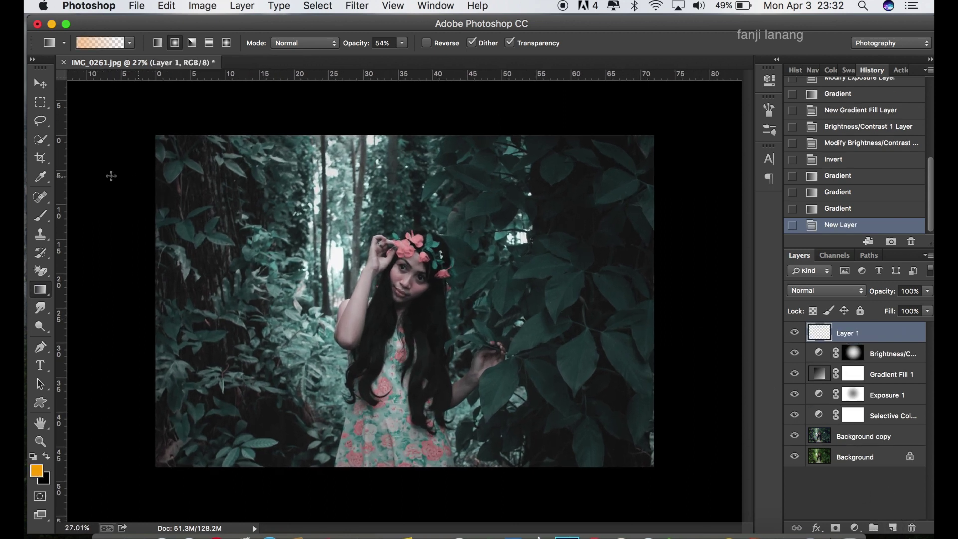
{"action": "left_click", "coordinate": [41, 216]}
{"action": "left_click", "coordinate": [100, 43]}
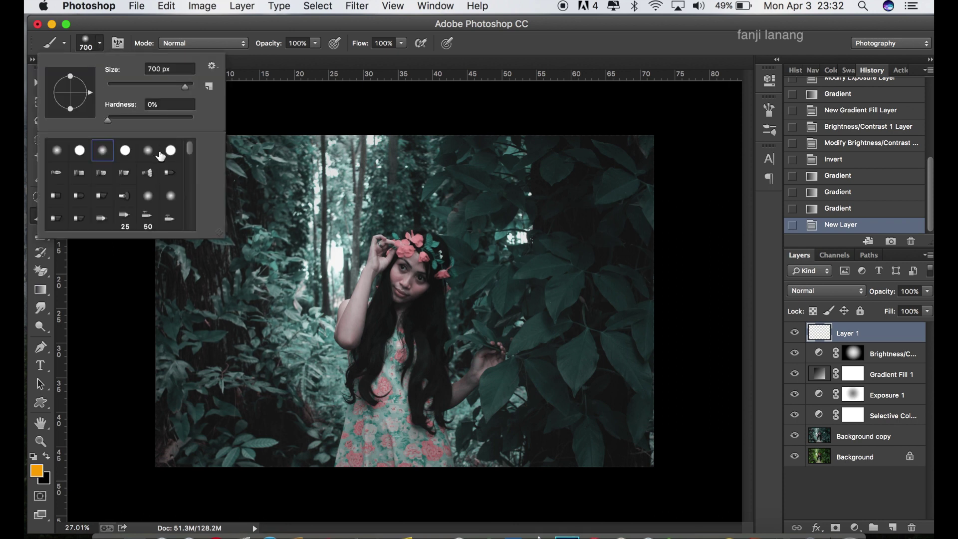
{"action": "left_click_drag", "start_coordinate": [190, 152], "coordinate": [190, 182]}
{"action": "left_click", "coordinate": [148, 200]}
{"action": "left_click", "coordinate": [552, 59]}
Stamp a 400 px white watermark in the bottom-right corner.
{"action": "key", "text": "bracketleft"}
{"action": "key", "text": "bracketleft"}
{"action": "key", "text": "bracketleft"}
{"action": "key", "text": "bracketleft"}
{"action": "key", "text": "bracketleft"}
{"action": "key", "text": "bracketleft"}
{"action": "key", "text": "bracketleft"}
{"action": "key", "text": "bracketleft"}
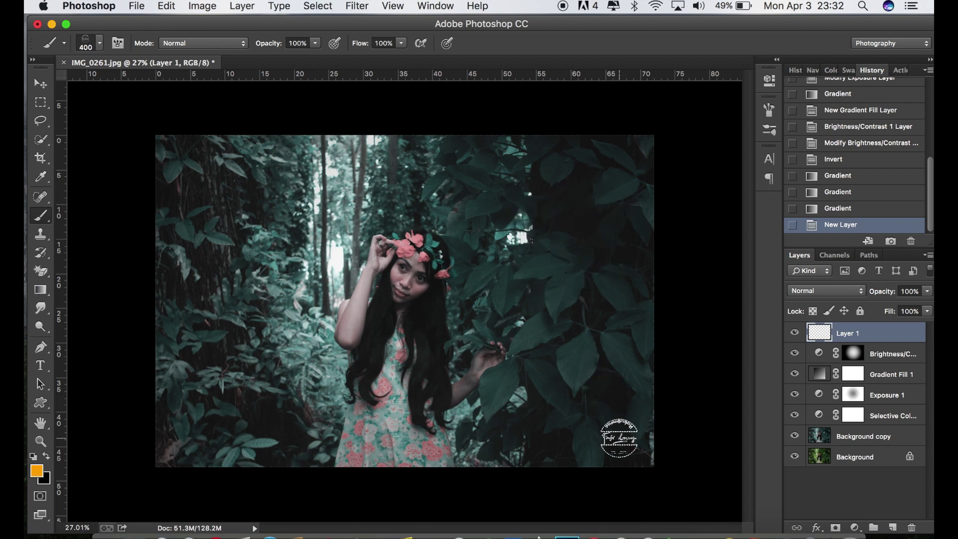
{"action": "left_click", "coordinate": [33, 456]}
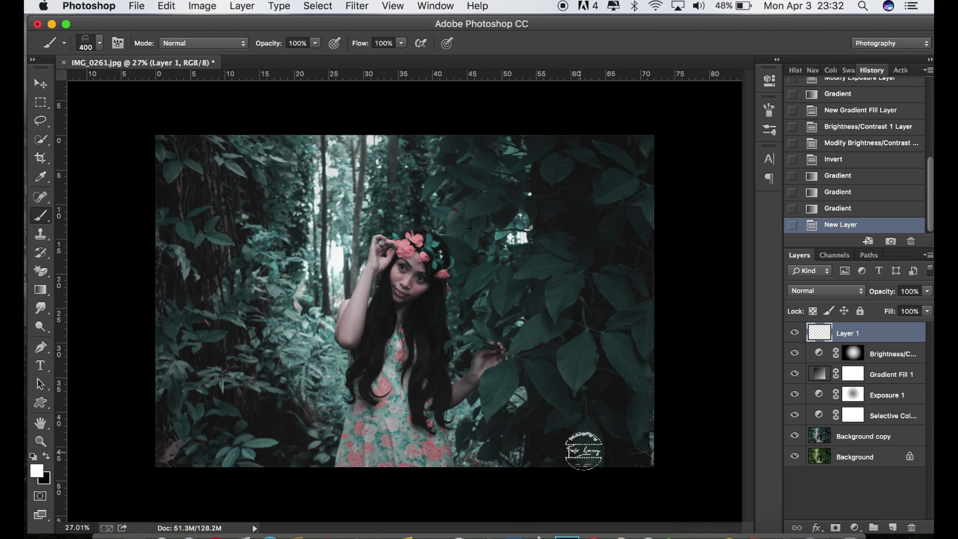
{"action": "left_click", "coordinate": [618, 439]}
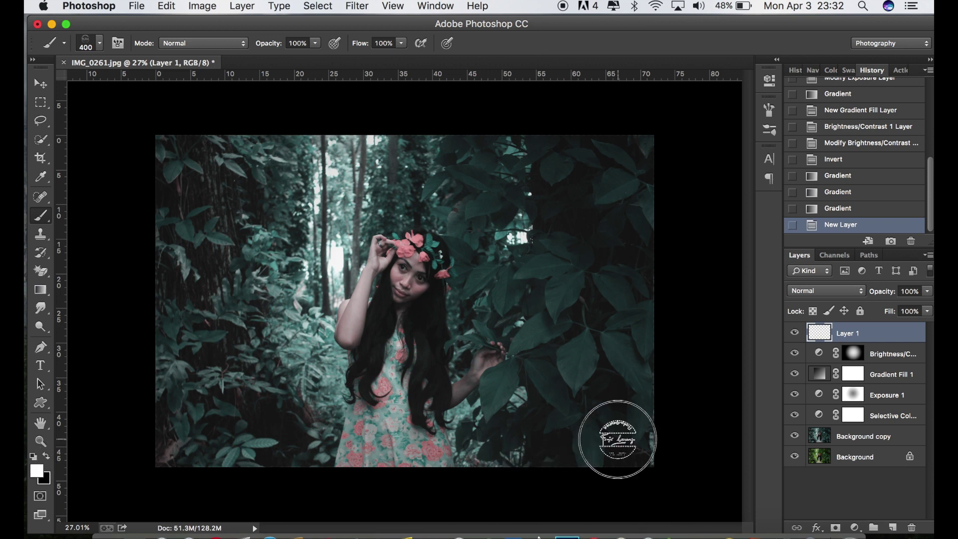